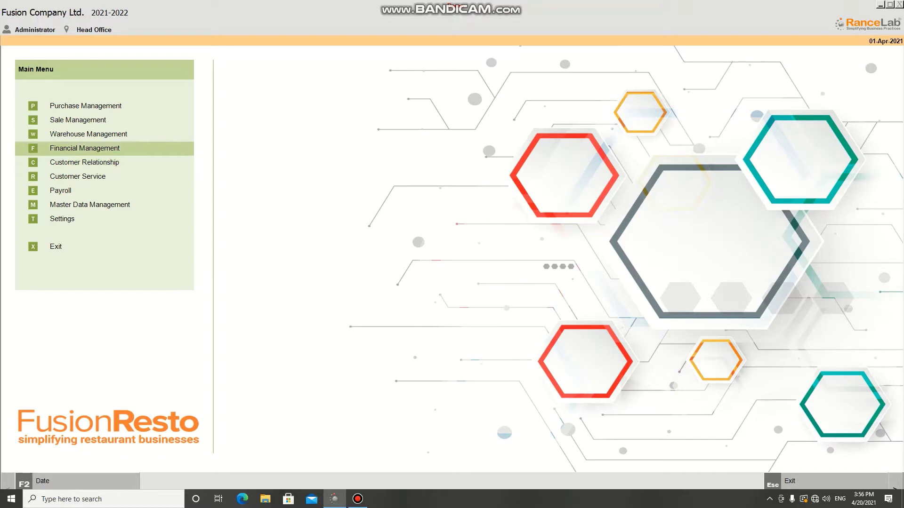
- Open the Inventory Margin Mix report from the Warehouse Management analysis tools and expand all its groups down to product level
{"action": "key", "text": "Return"}
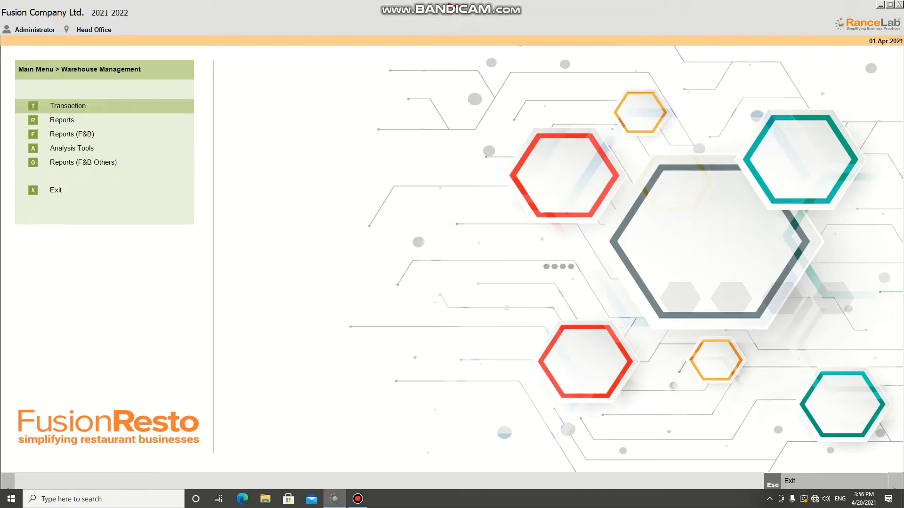
{"action": "key", "text": "Down"}
{"action": "key", "text": "Down"}
{"action": "key", "text": "Down"}
{"action": "key", "text": "Return"}
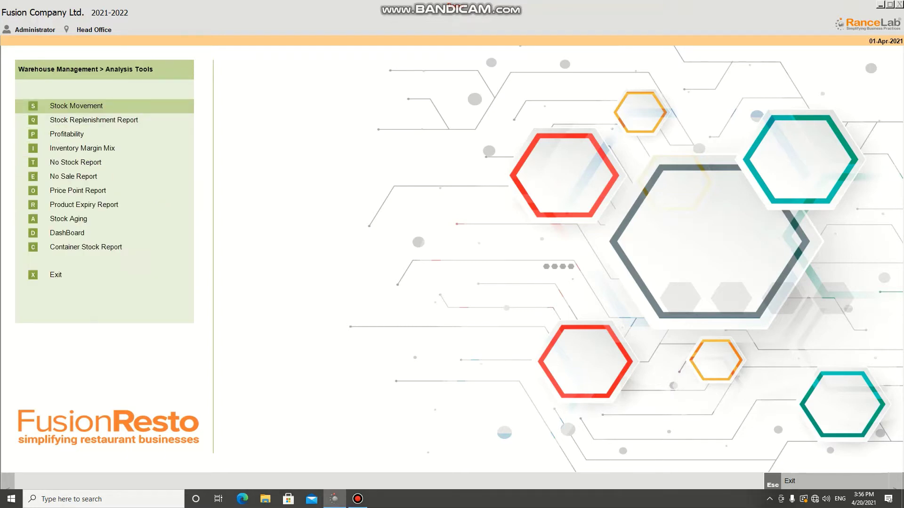
{"action": "key", "text": "Down"}
{"action": "key", "text": "Down"}
{"action": "key", "text": "Down"}
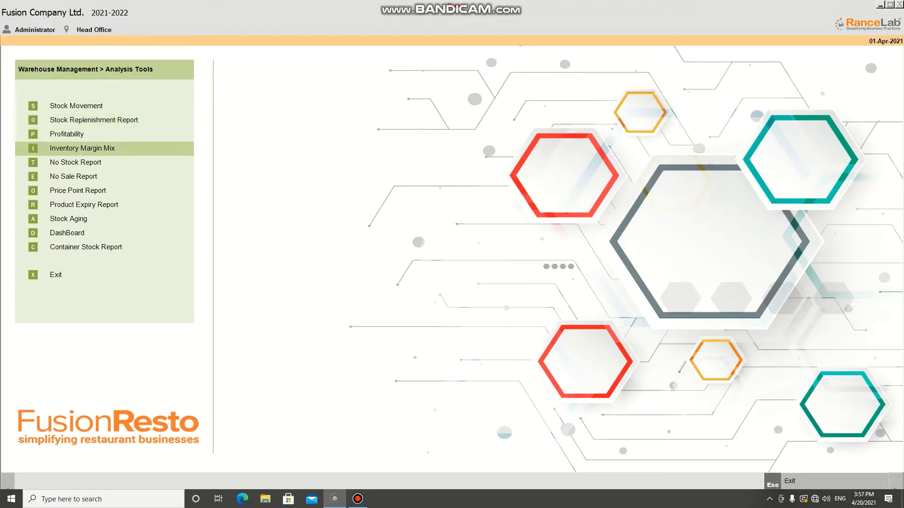
{"action": "key", "text": "Return"}
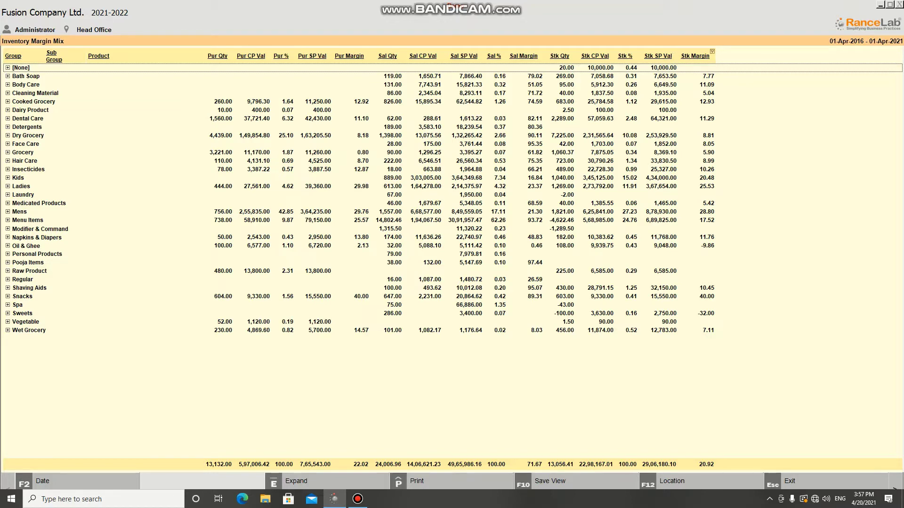
{"action": "key", "text": "e"}
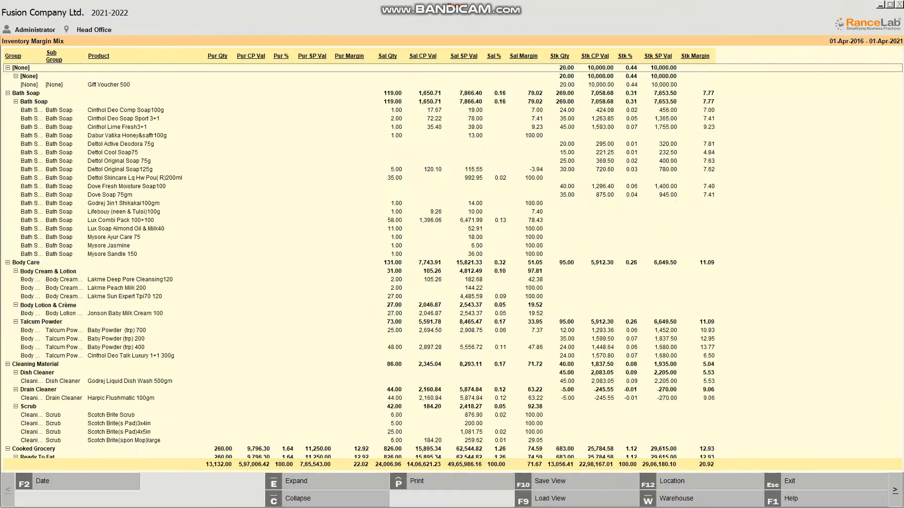
- Look through the product rows from Bath Soap down to the Ready To Eat items under Cooked Grocery
{"action": "key", "text": "Down"}
{"action": "key", "text": "Down"}
{"action": "key", "text": "Down"}
{"action": "key", "text": "Down"}
{"action": "key", "text": "Down"}
{"action": "key", "text": "Down"}
{"action": "key", "text": "Down"}
{"action": "key", "text": "Down"}
{"action": "key", "text": "Down"}
{"action": "key", "text": "Down"}
{"action": "key", "text": "Down"}
{"action": "key", "text": "Down"}
{"action": "key", "text": "Down"}
{"action": "key", "text": "Down"}
{"action": "key", "text": "Down"}
{"action": "key", "text": "Down"}
{"action": "key", "text": "Down"}
{"action": "key", "text": "Down"}
{"action": "key", "text": "Down"}
{"action": "key", "text": "Down"}
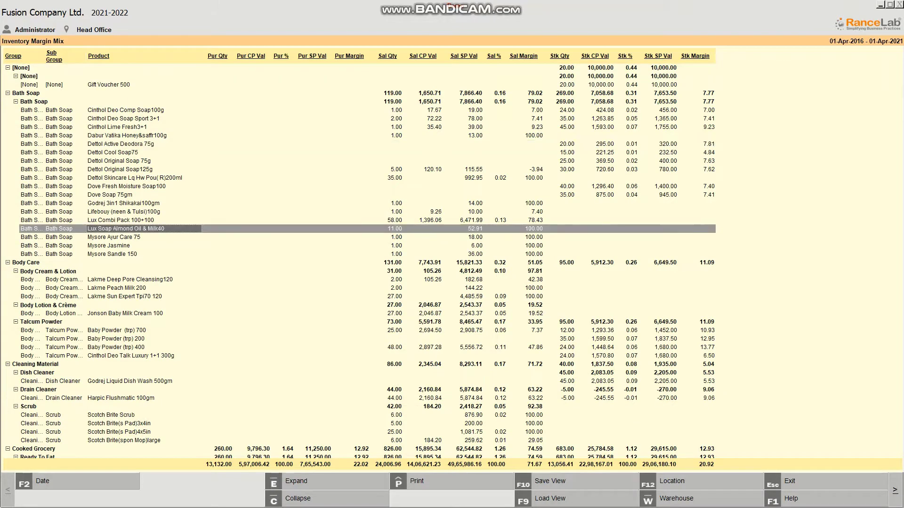
{"action": "key", "text": "Down"}
{"action": "key", "text": "Down"}
{"action": "key", "text": "Down"}
{"action": "key", "text": "Down"}
{"action": "key", "text": "Down"}
{"action": "key", "text": "Down"}
{"action": "key", "text": "Down"}
{"action": "key", "text": "Down"}
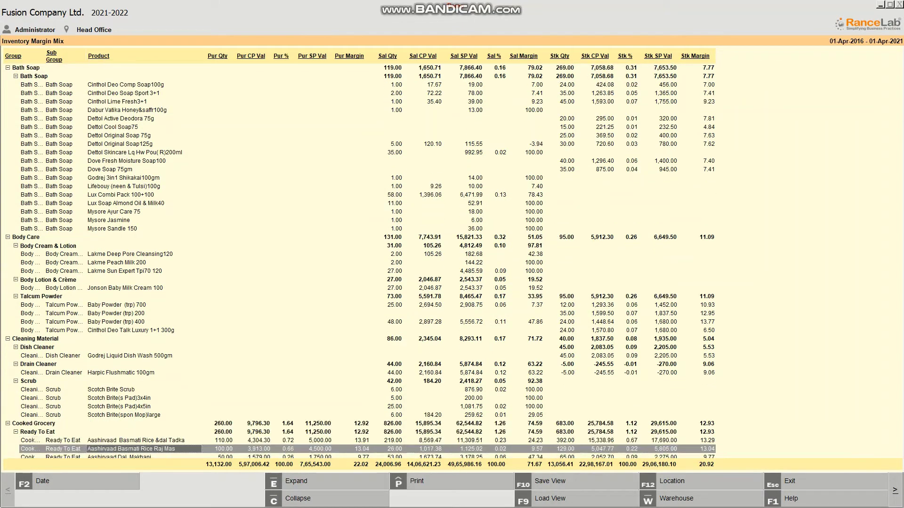
{"action": "key", "text": "Up"}
{"action": "key", "text": "Down"}
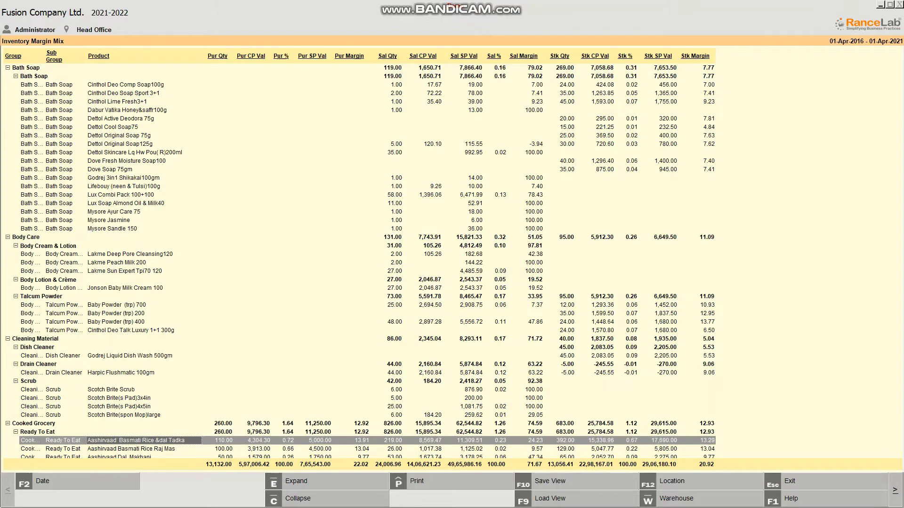
{"action": "key", "text": "Up"}
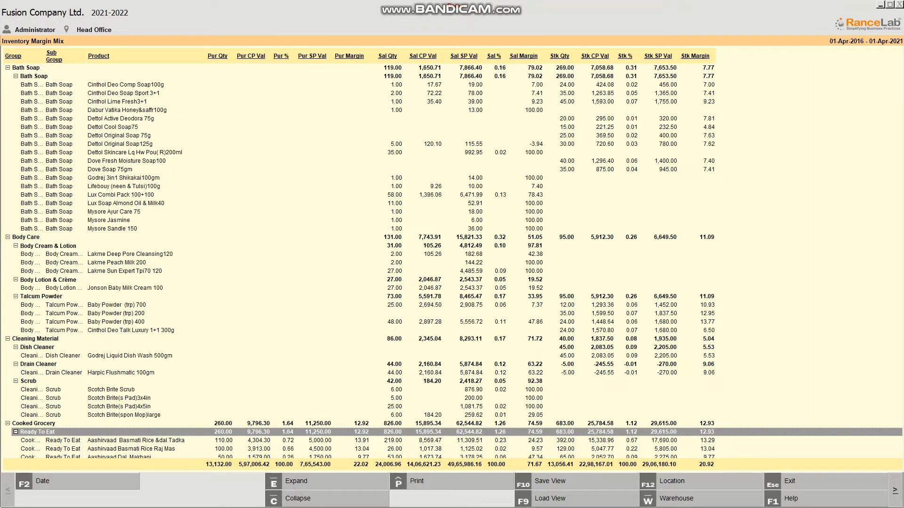
{"action": "key", "text": "Down"}
{"action": "key", "text": "Down"}
{"action": "key", "text": "Down"}
{"action": "key", "text": "Down"}
{"action": "key", "text": "Up"}
{"action": "key", "text": "Up"}
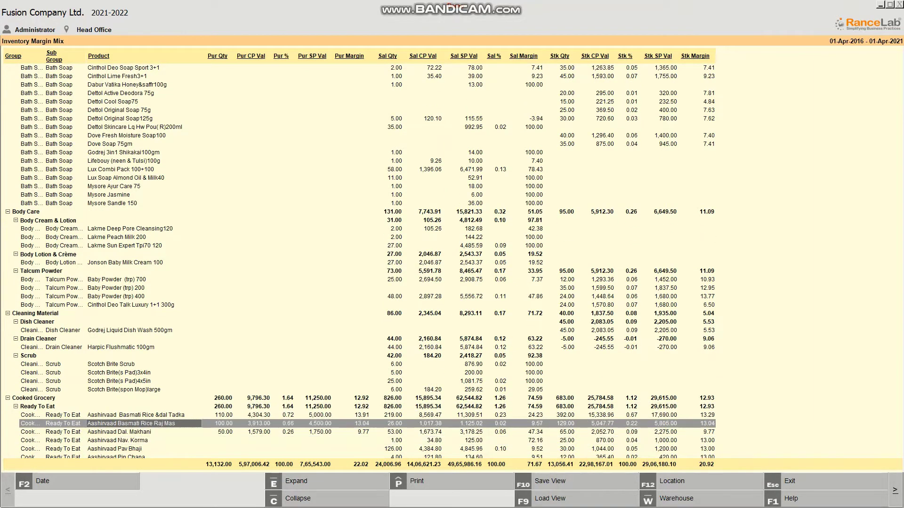
{"action": "key", "text": "Up"}
{"action": "key", "text": "Right"}
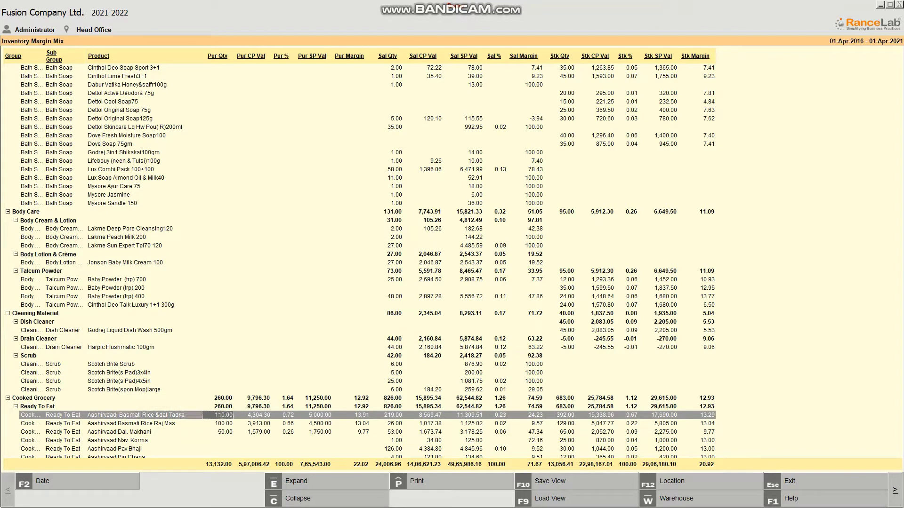
- Look through the rows down to the Tooth Brush items under Dental Care, returning to Aashirvaad Basmati Rice &dal Tadka
{"action": "key", "text": "Down"}
{"action": "key", "text": "Down"}
{"action": "key", "text": "Down"}
{"action": "key", "text": "Down"}
{"action": "key", "text": "Down"}
{"action": "key", "text": "Down"}
{"action": "key", "text": "Down"}
{"action": "key", "text": "Down"}
{"action": "key", "text": "Down"}
{"action": "key", "text": "Down"}
{"action": "key", "text": "Down"}
{"action": "key", "text": "Down"}
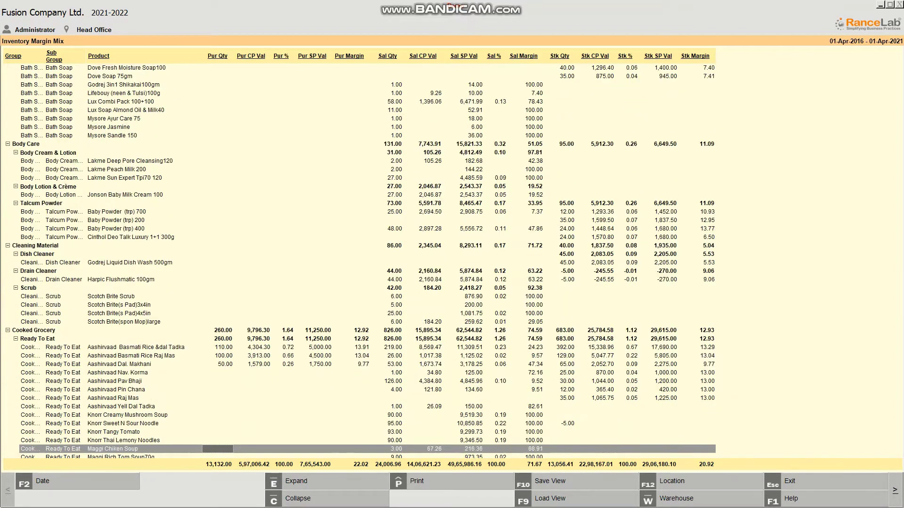
{"action": "key", "text": "Down"}
{"action": "key", "text": "Down"}
{"action": "key", "text": "Down"}
{"action": "key", "text": "Down"}
{"action": "key", "text": "Down"}
{"action": "key", "text": "Down"}
{"action": "key", "text": "Down"}
{"action": "key", "text": "Down"}
{"action": "key", "text": "Down"}
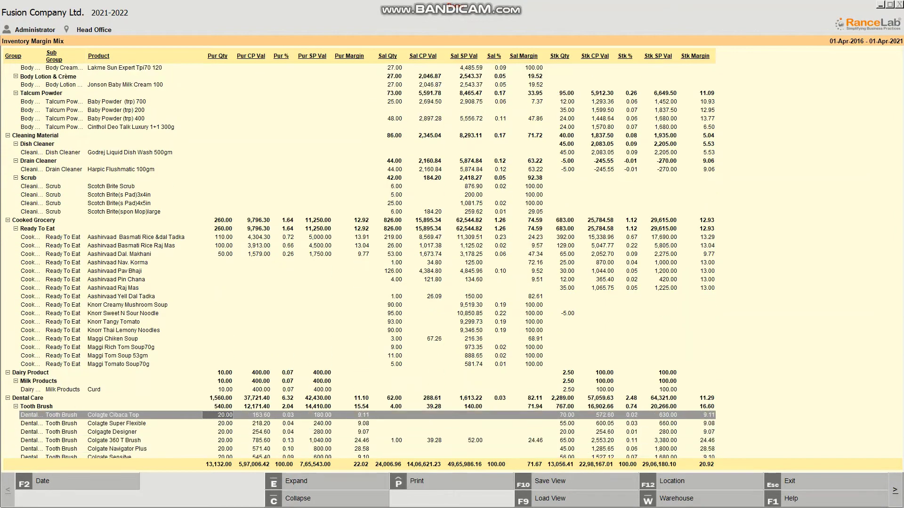
{"action": "key", "text": "Up"}
{"action": "key", "text": "Up"}
{"action": "key", "text": "Up"}
{"action": "key", "text": "Up"}
{"action": "key", "text": "Up"}
{"action": "key", "text": "Up"}
{"action": "key", "text": "Up"}
{"action": "key", "text": "Up"}
{"action": "key", "text": "Up"}
{"action": "key", "text": "Up"}
{"action": "key", "text": "Up"}
{"action": "key", "text": "Up"}
{"action": "key", "text": "Up"}
{"action": "key", "text": "Up"}
{"action": "key", "text": "Up"}
{"action": "key", "text": "Up"}
{"action": "key", "text": "Up"}
{"action": "key", "text": "Up"}
{"action": "key", "text": "Up"}
{"action": "key", "text": "Up"}
{"action": "key", "text": "Down"}
{"action": "key", "text": "Down"}
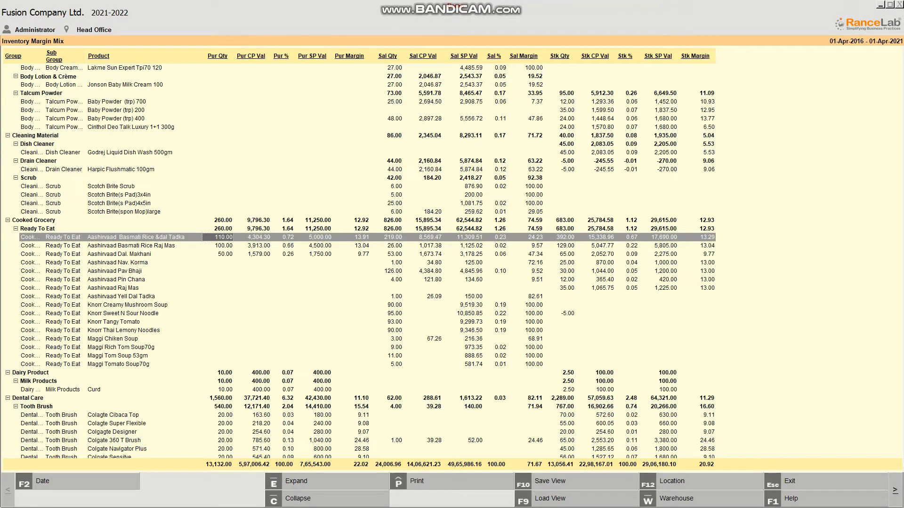
- Examine the purchase and sale cost values, percentages, selling values and margins of Aashirvaad Basmati Rice &dal Tadka
{"action": "left_click", "coordinate": [253, 236]}
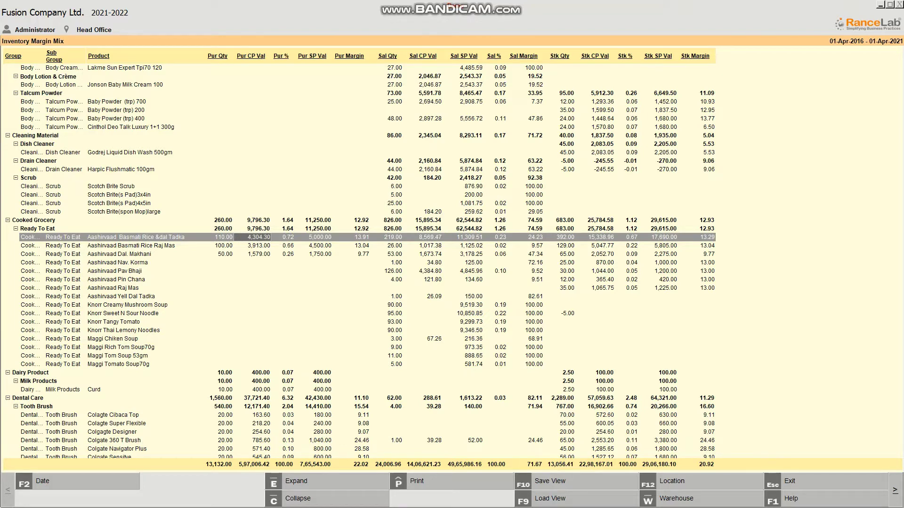
{"action": "left_click", "coordinate": [287, 236]}
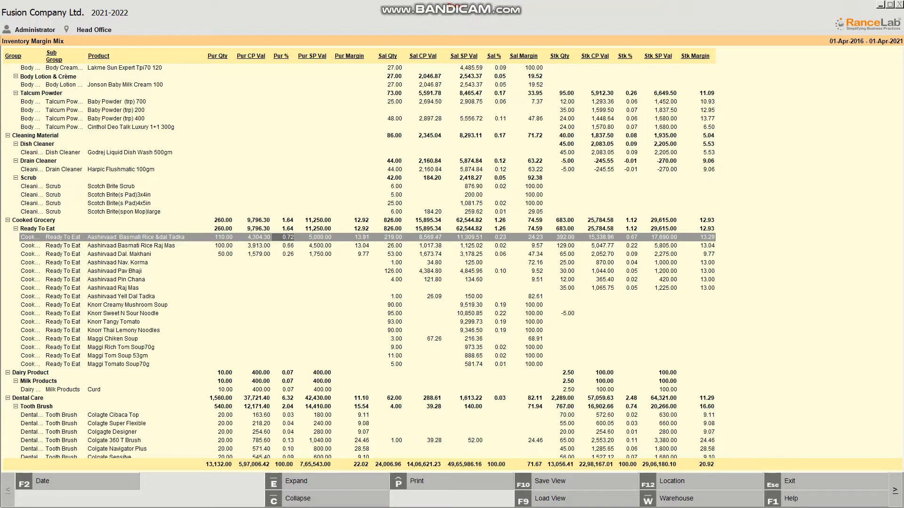
{"action": "left_click", "coordinate": [320, 237]}
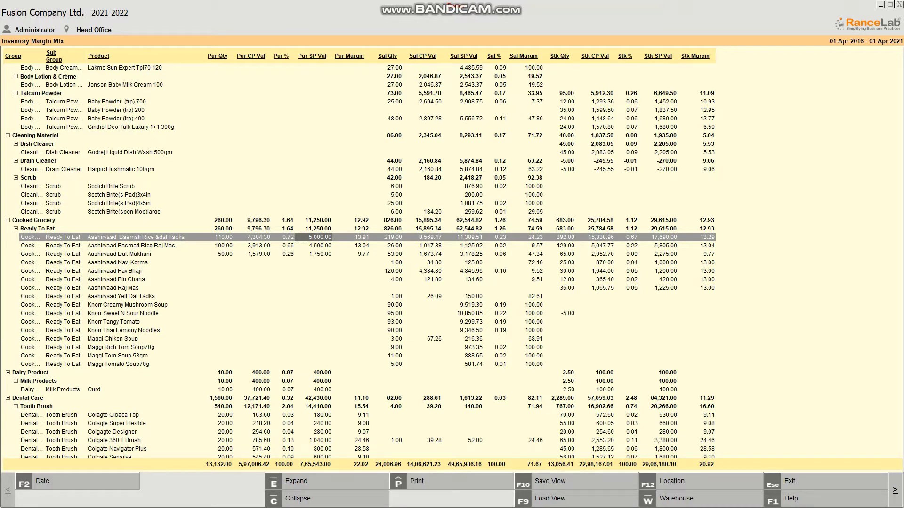
{"action": "key", "text": "Right"}
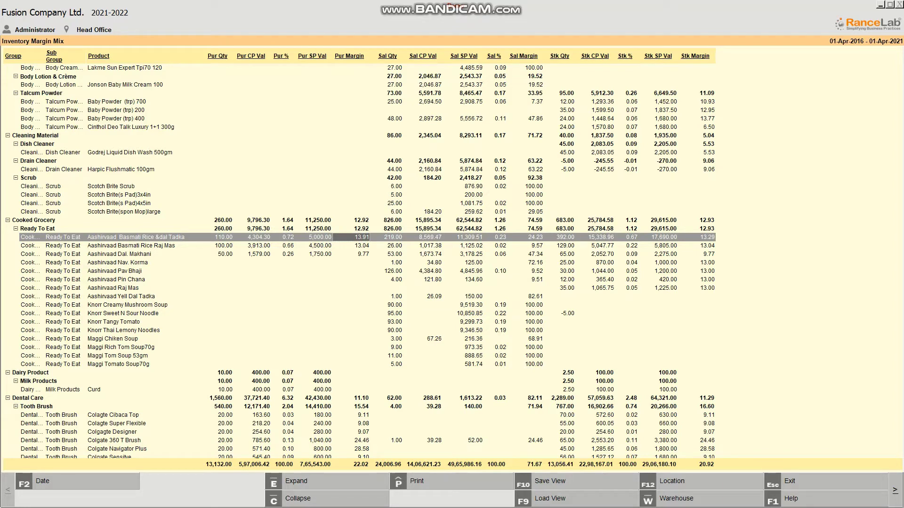
{"action": "key", "text": "Right"}
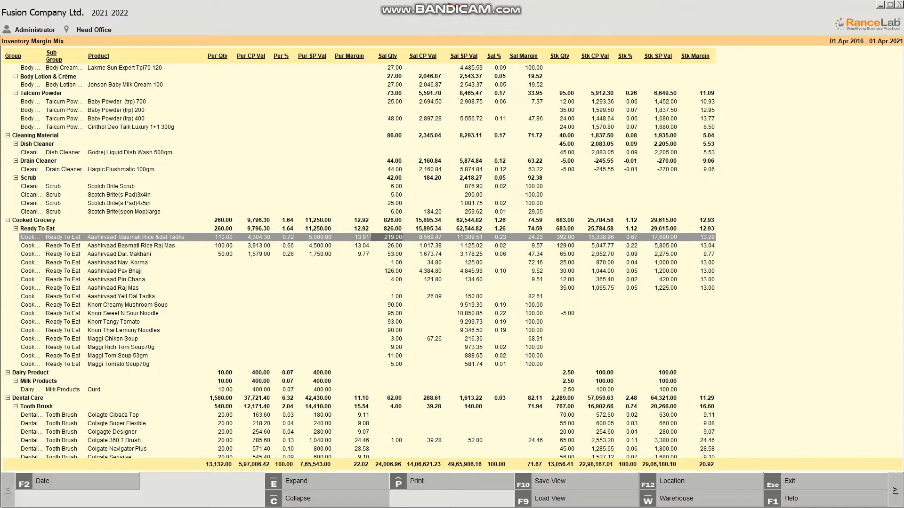
{"action": "key", "text": "Right"}
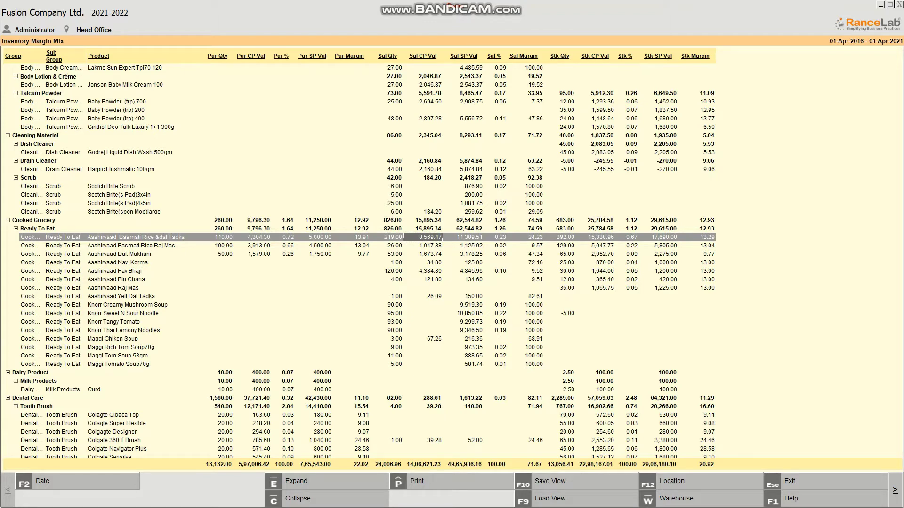
{"action": "key", "text": "Right"}
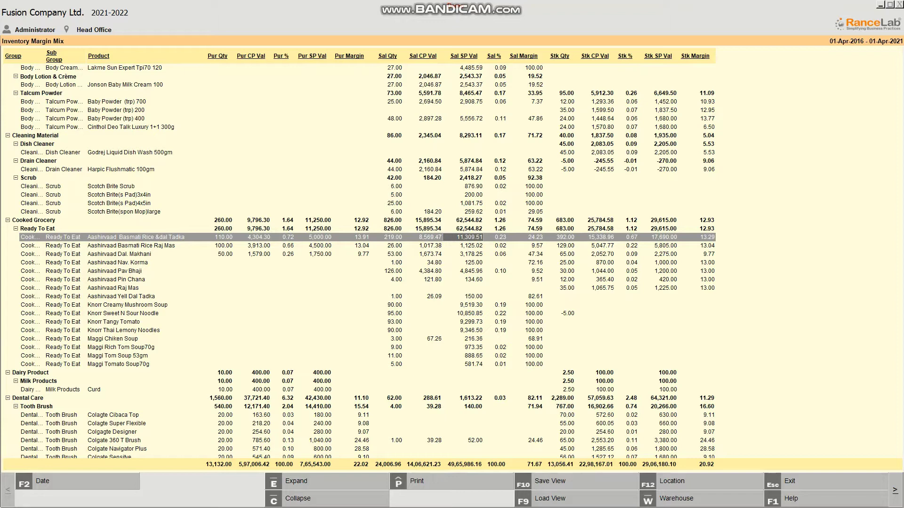
{"action": "key", "text": "Right"}
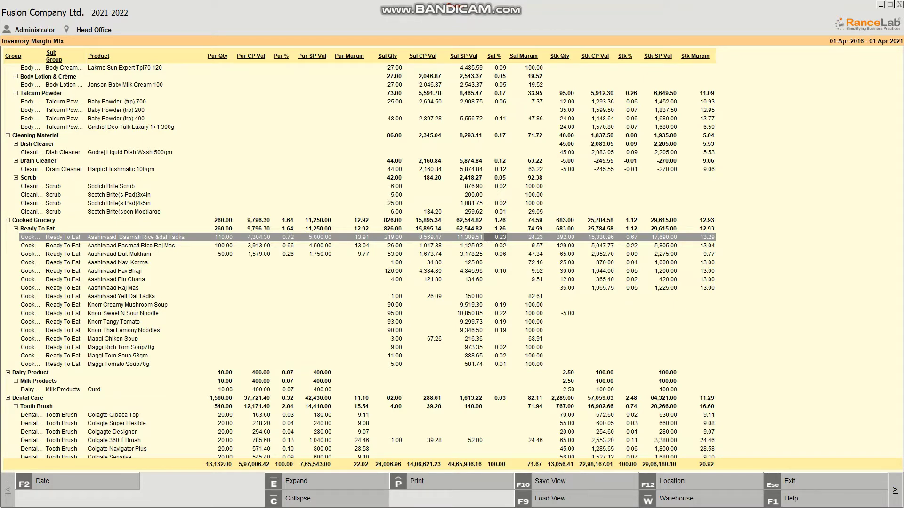
{"action": "key", "text": "Right"}
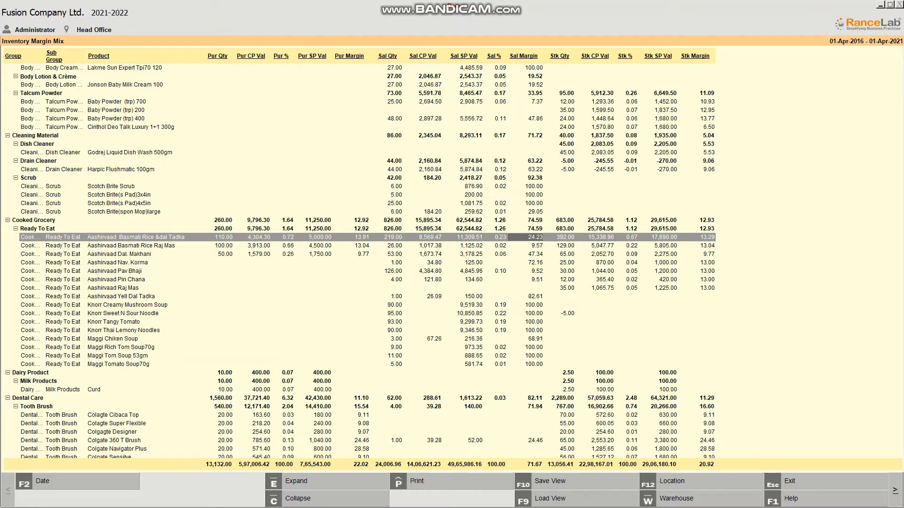
- Compare the purchase margin with the sale margin of Aashirvaad Basmati Rice &dal Tadka
{"action": "key", "text": "Down"}
{"action": "key", "text": "Up"}
{"action": "key", "text": "Left"}
{"action": "key", "text": "Left"}
{"action": "key", "text": "Left"}
{"action": "key", "text": "Left"}
{"action": "key", "text": "Left"}
{"action": "key", "text": "Left"}
{"action": "key", "text": "Left"}
{"action": "key", "text": "Right"}
{"action": "key", "text": "Right"}
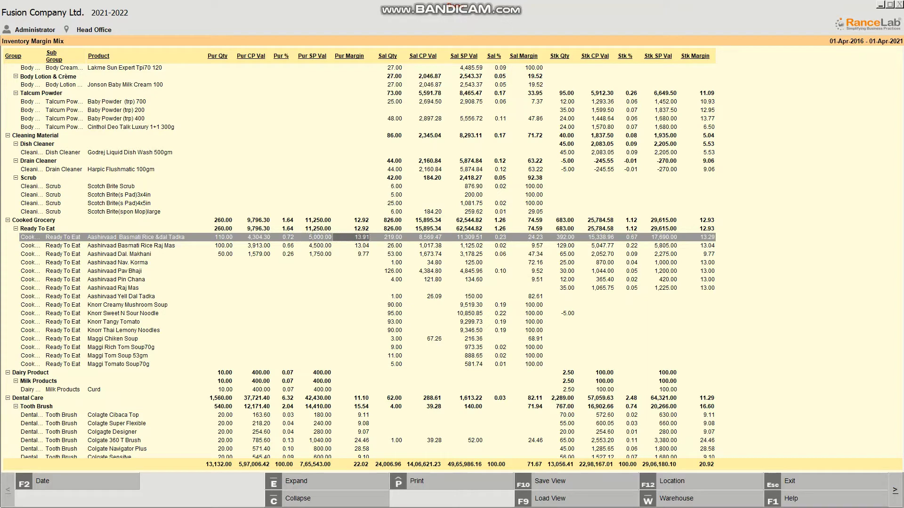
{"action": "key", "text": "Right"}
{"action": "key", "text": "Right"}
{"action": "key", "text": "Right"}
{"action": "key", "text": "Right"}
{"action": "key", "text": "Right"}
{"action": "key", "text": "Left"}
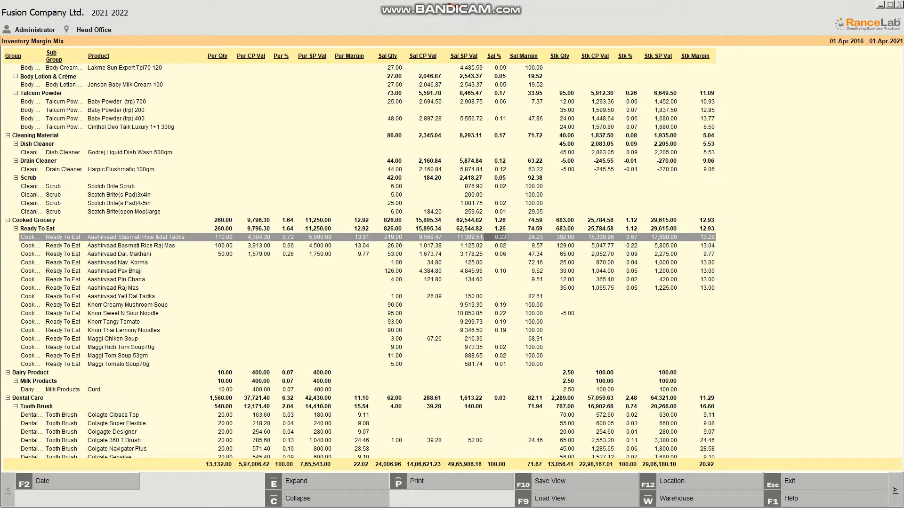
{"action": "key", "text": "Right"}
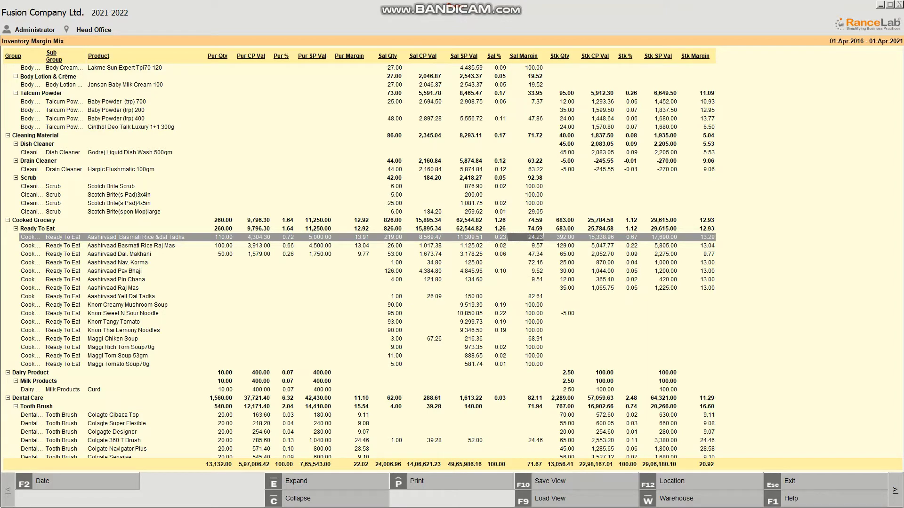
- Examine the stock quantity, cost value, percentage, selling value and margin of Aashirvaad Basmati Rice &dal Tadka
{"action": "key", "text": "Right"}
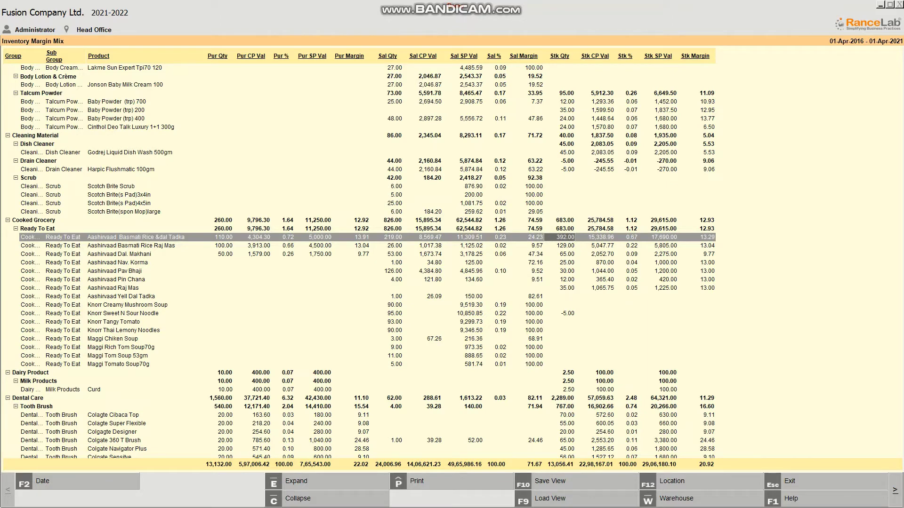
{"action": "key", "text": "Right"}
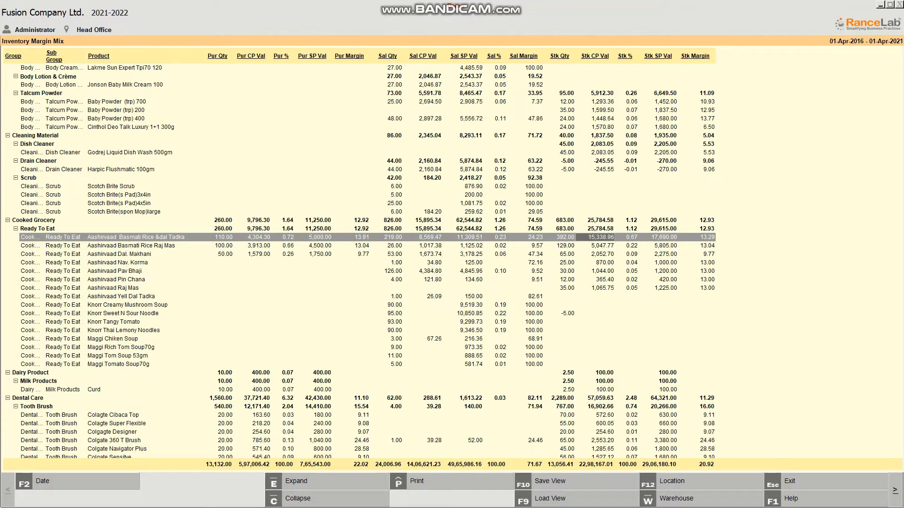
{"action": "key", "text": "Right"}
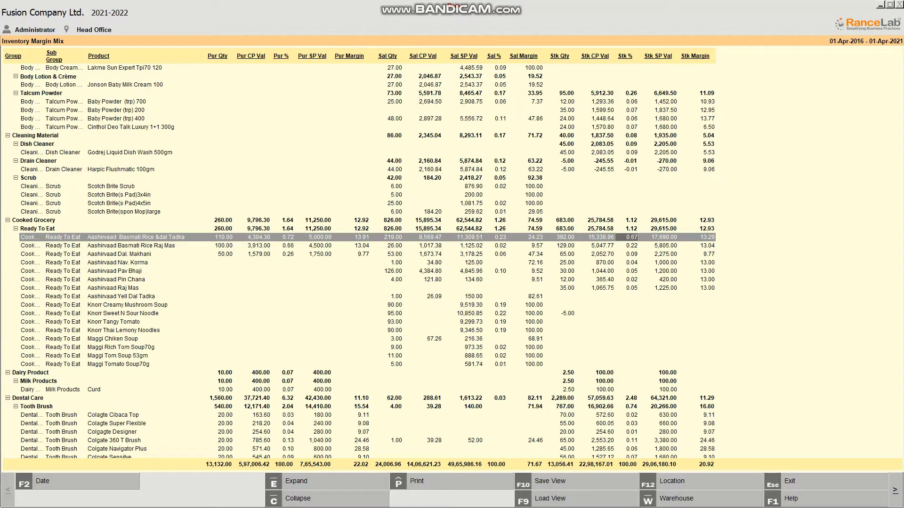
{"action": "key", "text": "Right"}
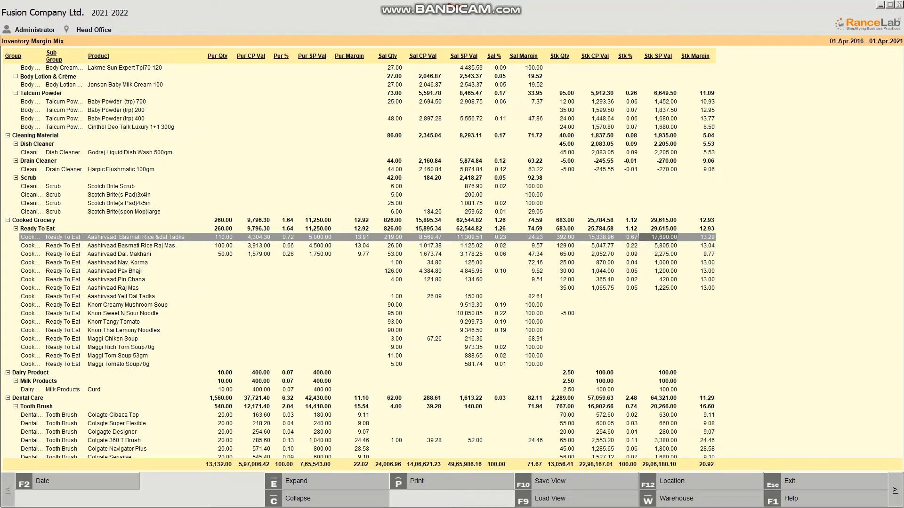
{"action": "key", "text": "Right"}
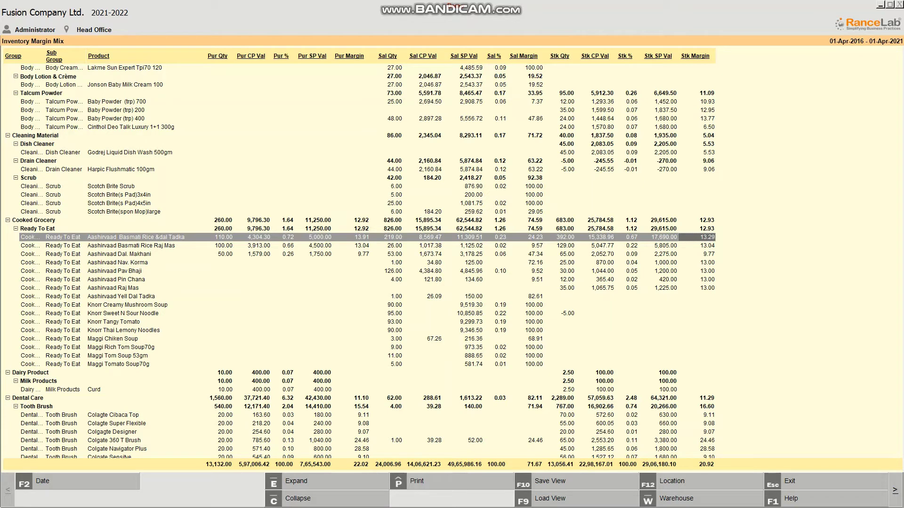
{"action": "left_click", "coordinate": [658, 236]}
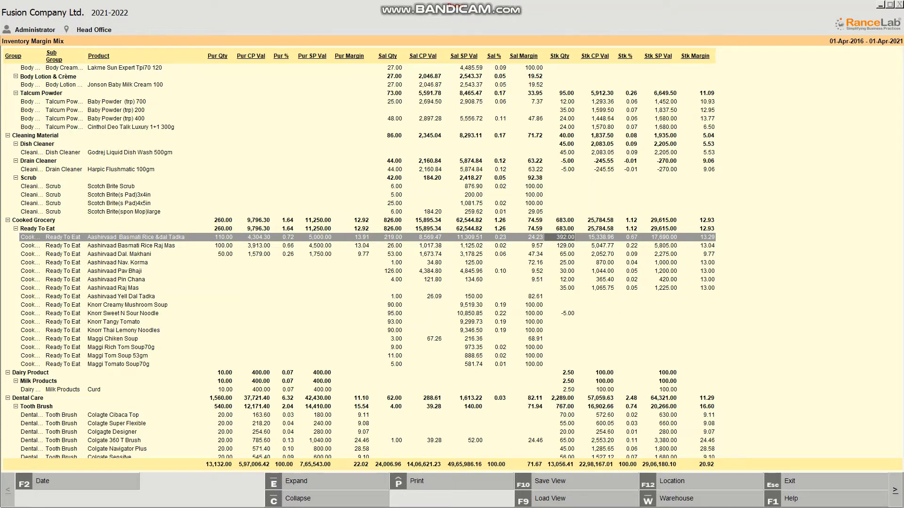
{"action": "key", "text": "Right"}
{"action": "key", "text": "Right"}
{"action": "key", "text": "Right"}
{"action": "key", "text": "Right"}
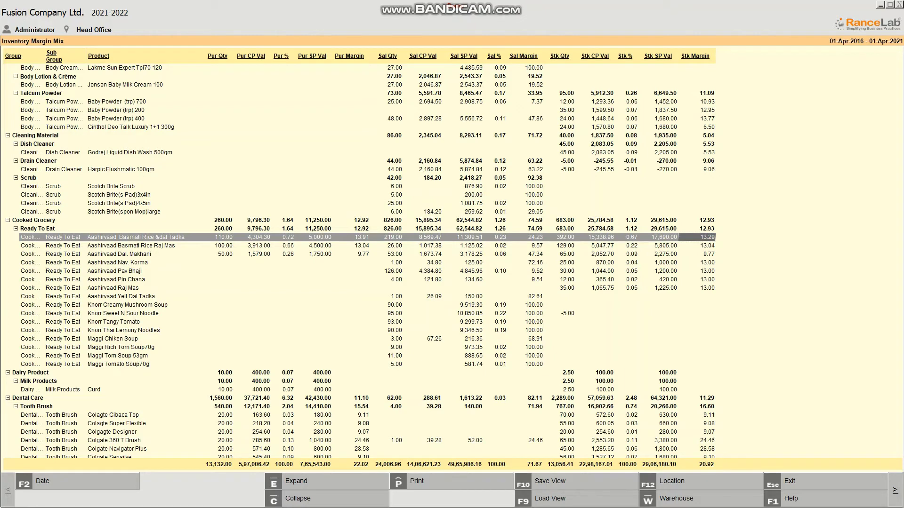
- Review the stock and sale figures of the Aashirvaad Dal. Makhani product row
{"action": "key", "text": "Down"}
{"action": "key", "text": "Down"}
{"action": "key", "text": "Left"}
{"action": "key", "text": "Left"}
{"action": "key", "text": "Left"}
{"action": "key", "text": "Left"}
{"action": "key", "text": "Left"}
{"action": "key", "text": "Left"}
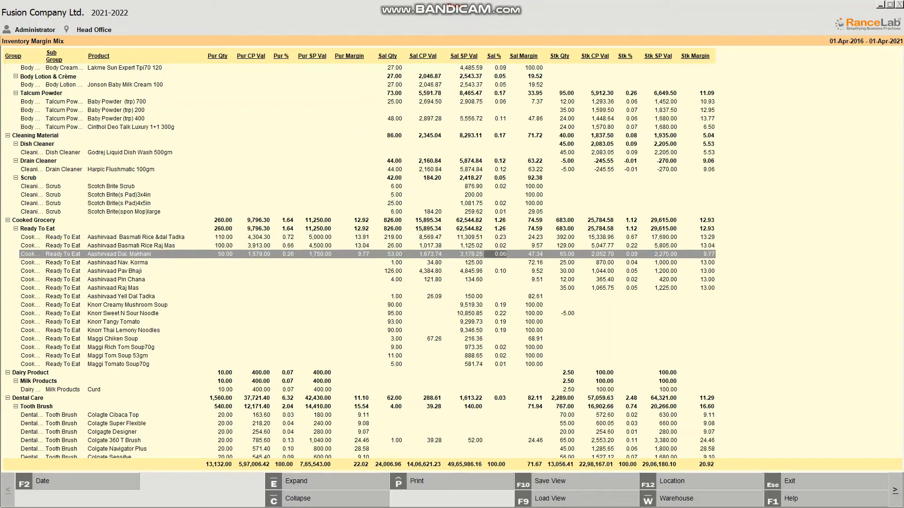
{"action": "key", "text": "Left"}
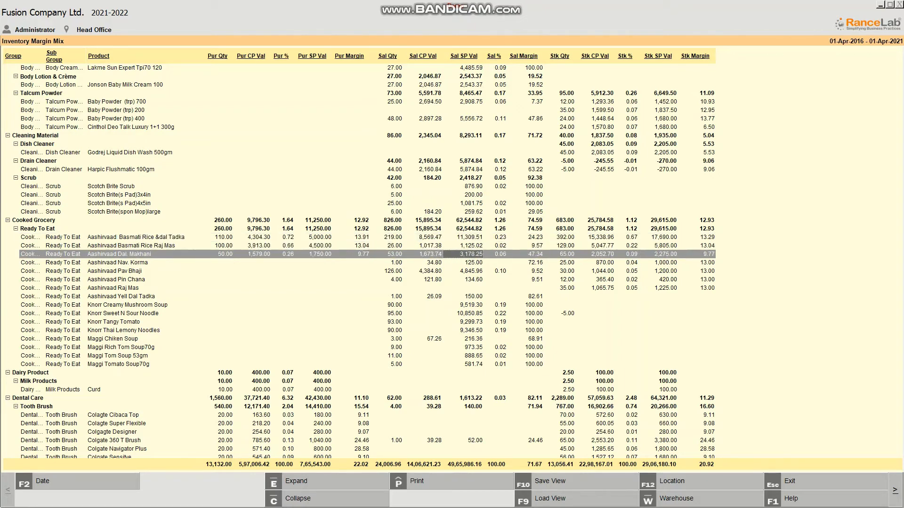
- Examine the sale and stock figures of the Ready To Eat products from Aashirvaad Dal. Makhani through the Knorr soups
{"action": "key", "text": "Down"}
{"action": "key", "text": "Down"}
{"action": "key", "text": "Down"}
{"action": "key", "text": "Down"}
{"action": "key", "text": "Down"}
{"action": "key", "text": "Down"}
{"action": "key", "text": "Down"}
{"action": "key", "text": "Down"}
{"action": "key", "text": "Down"}
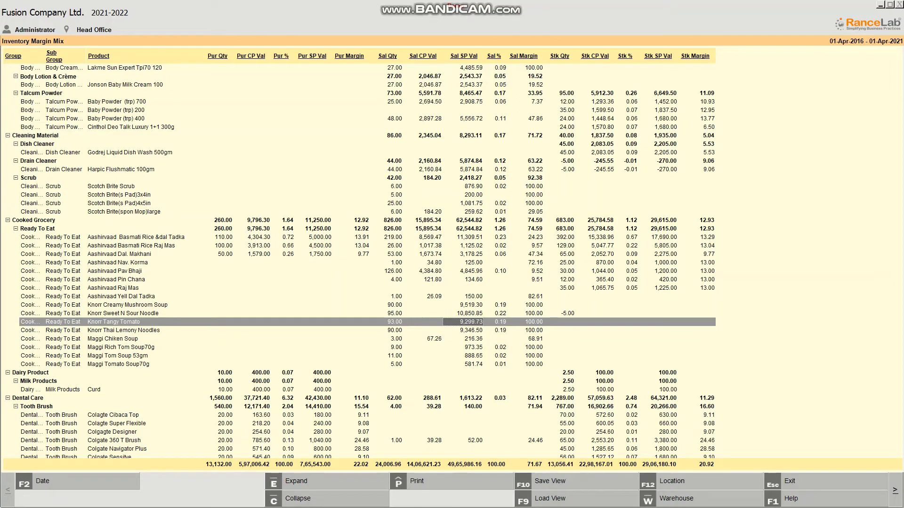
{"action": "key", "text": "Down"}
{"action": "key", "text": "Up"}
{"action": "key", "text": "Up"}
{"action": "key", "text": "Up"}
{"action": "key", "text": "Up"}
{"action": "key", "text": "Up"}
{"action": "key", "text": "Up"}
{"action": "key", "text": "Up"}
{"action": "key", "text": "Up"}
{"action": "key", "text": "Up"}
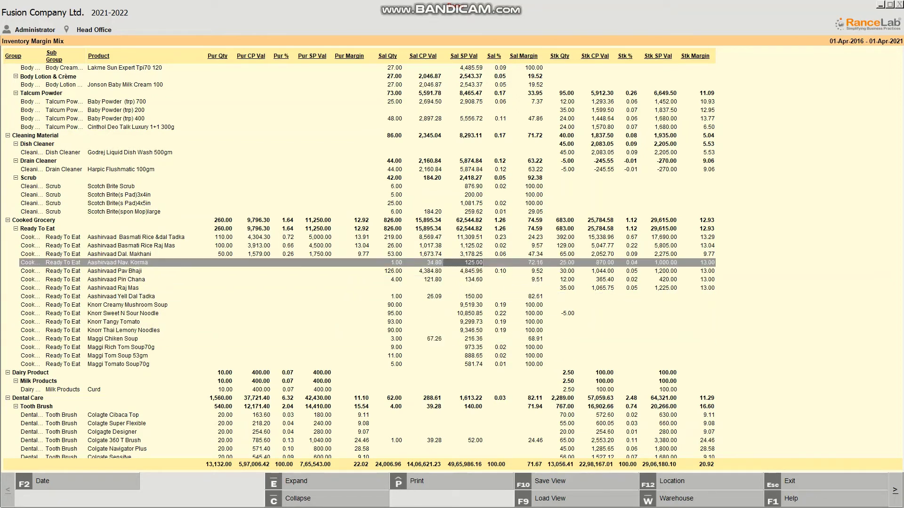
{"action": "key", "text": "Up"}
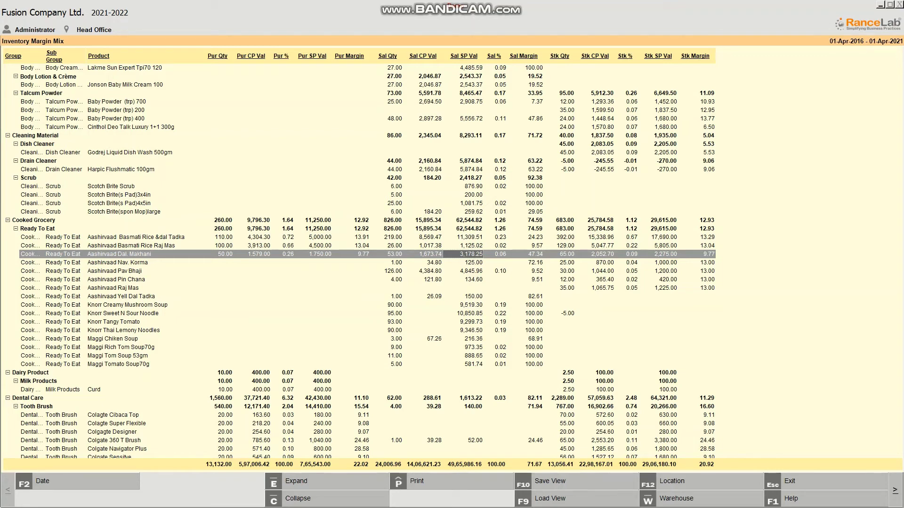
- View the report's text search and its list of additional columns, and exit the Inventory Margin Mix report
{"action": "key", "text": "ctrl+f"}
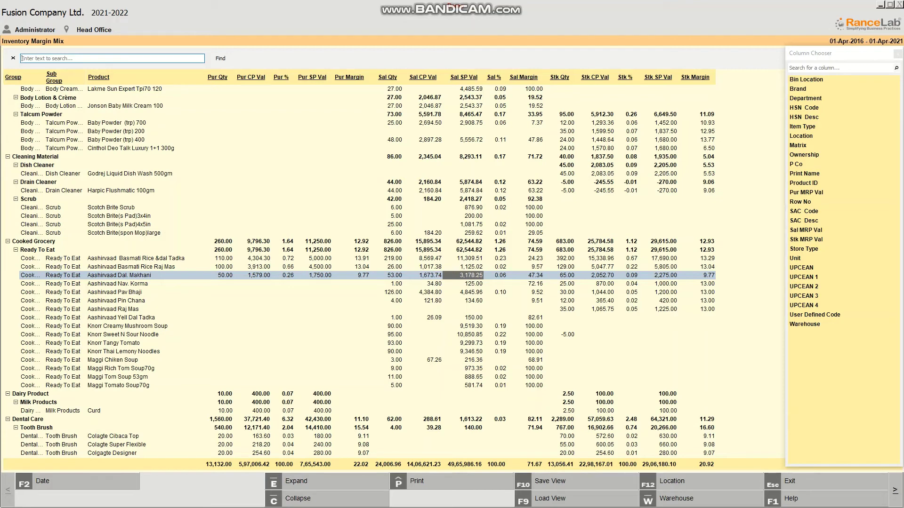
{"action": "key", "text": "Escape"}
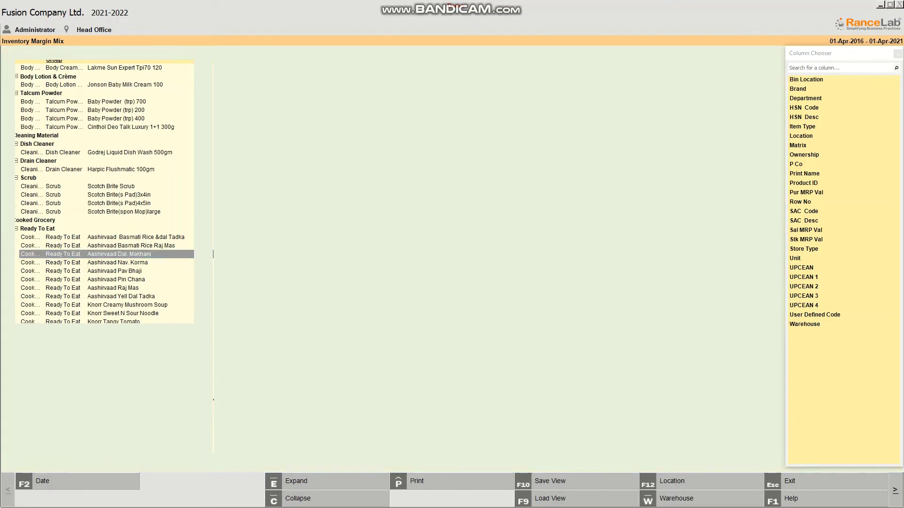
{"action": "key", "text": "Escape"}
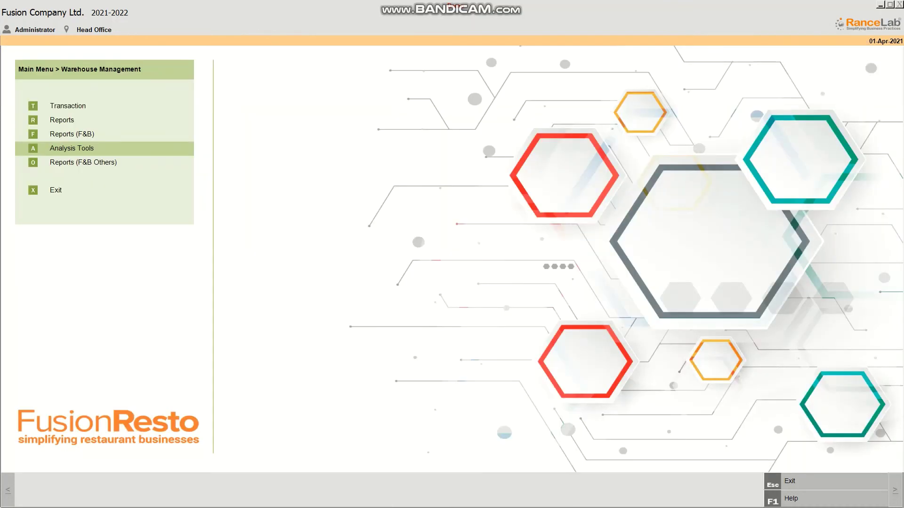
- Reopen the Inventory Margin Mix report from the Analysis Tools of Warehouse Management
{"action": "key", "text": "Return"}
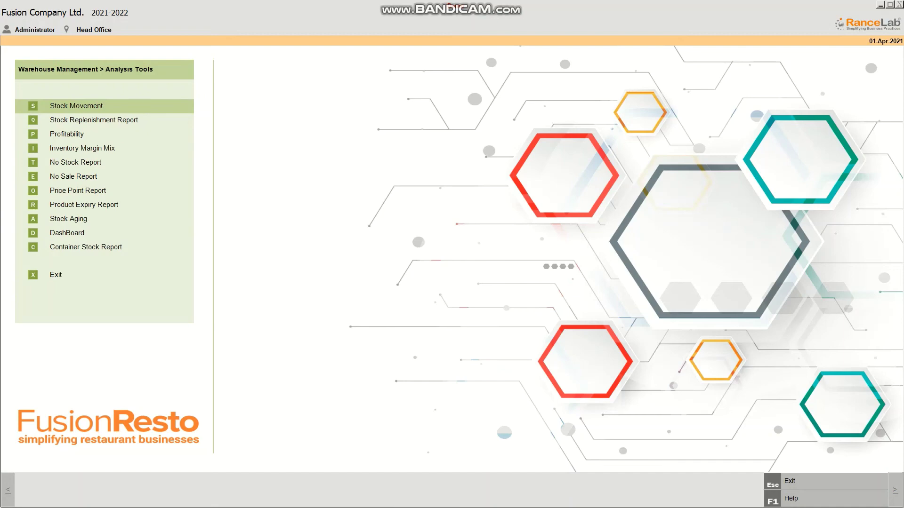
{"action": "key", "text": "Down"}
{"action": "key", "text": "Down"}
{"action": "key", "text": "Down"}
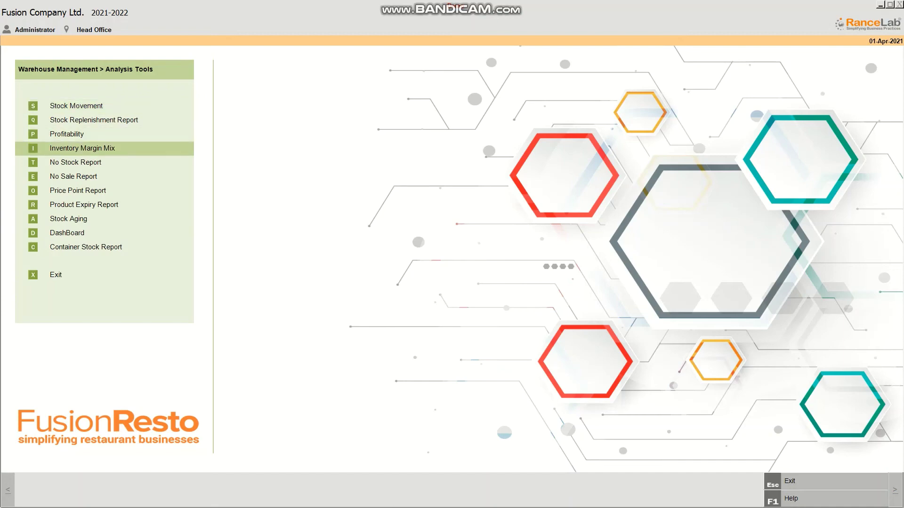
{"action": "key", "text": "Return"}
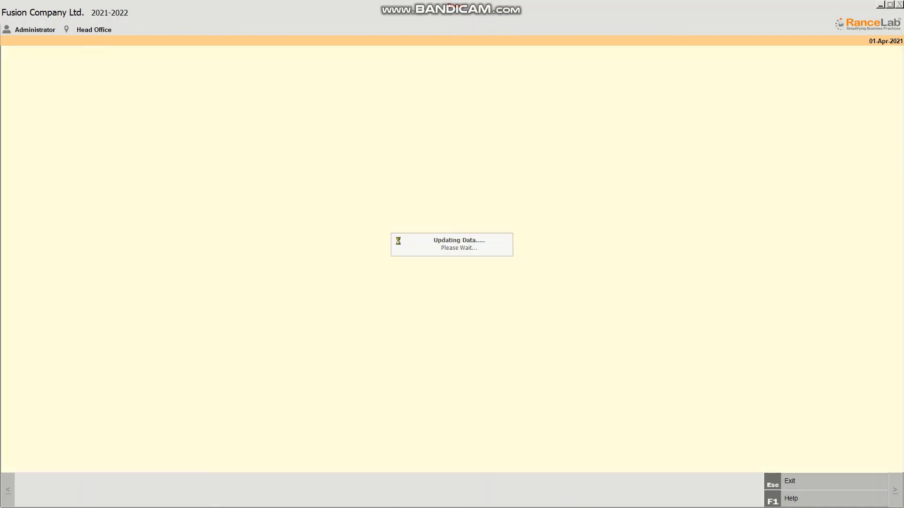